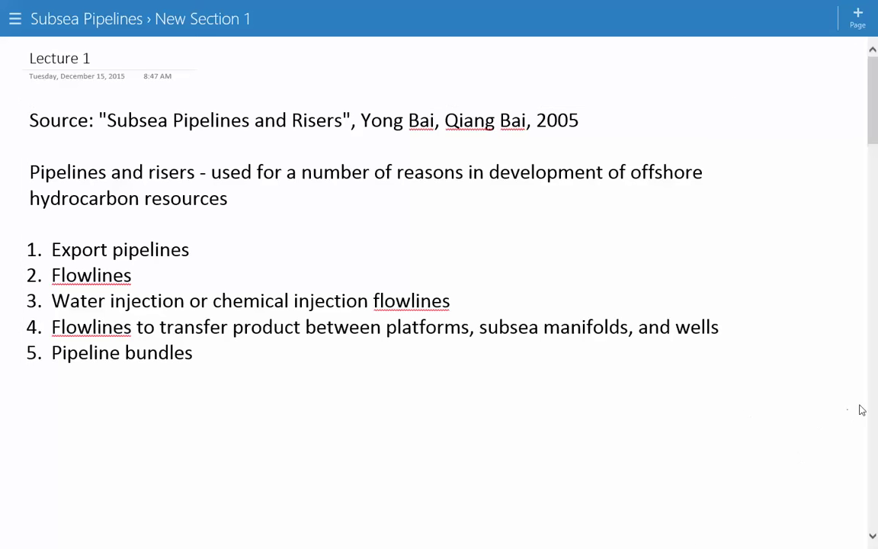
- Scroll the Lecture 1 page to the Design stages list of conceptual, preliminary and detail engineering
click(781, 447)
scroll(784, 447, down, 5)
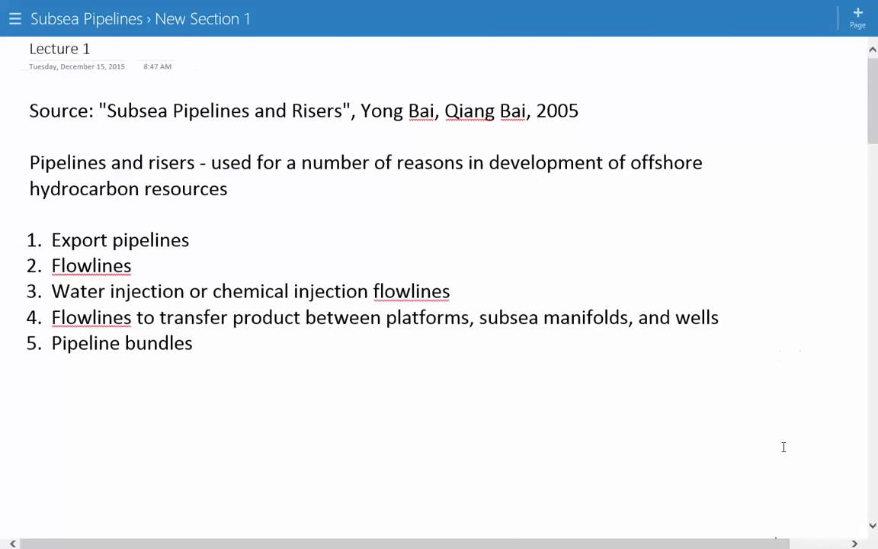
scroll(783, 447, down, 3)
scroll(783, 446, down, 3)
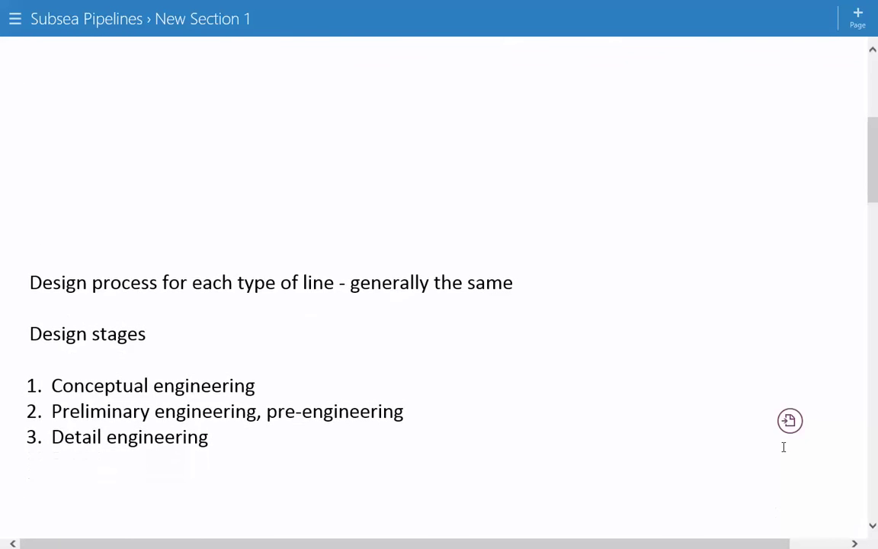
scroll(784, 447, down, 2)
scroll(784, 446, down, 2)
scroll(783, 447, down, 3)
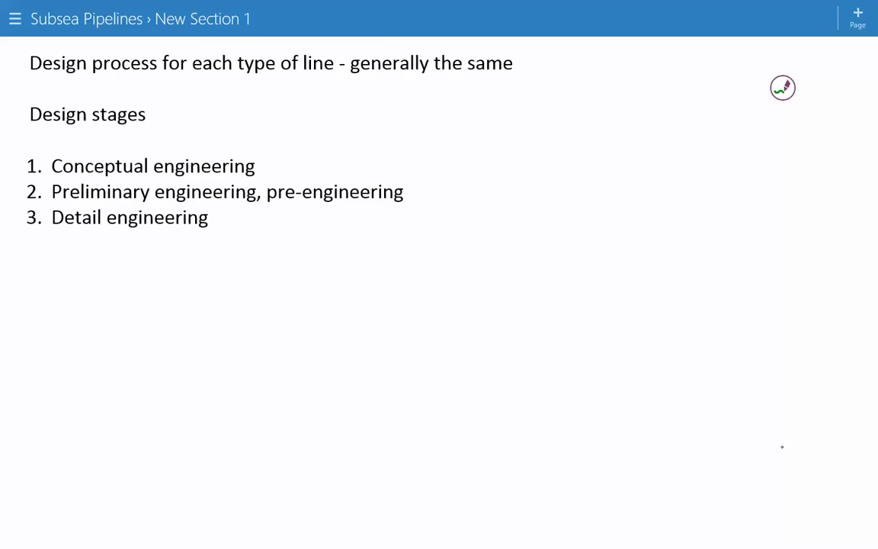
- Handwrite '- PRE-FEED' in green ink beside Conceptual engineering
mouse_move(308, 172)
mouse_down()
mouse_move(360, 150)
mouse_move(352, 162)
mouse_move(384, 152)
mouse_move(387, 171)
mouse_move(401, 152)
mouse_move(403, 166)
mouse_move(408, 153)
mouse_move(436, 169)
mouse_up()
mouse_move(436, 152)
mouse_down()
mouse_move(459, 151)
mouse_move(447, 161)
mouse_up()
mouse_move(462, 151)
mouse_down()
mouse_move(459, 171)
mouse_move(474, 150)
mouse_up()
drag(461, 162, 483, 171)
mouse_move(487, 153)
mouse_down()
mouse_move(500, 150)
mouse_move(495, 161)
mouse_up()
drag(517, 148, 513, 170)
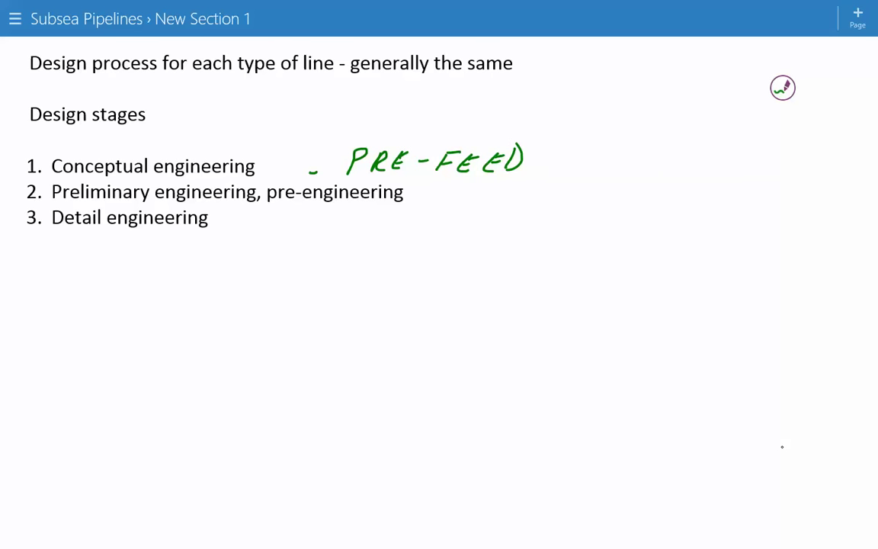
- Handwrite '- FEED' in green ink beside Preliminary engineering
mouse_move(464, 195)
mouse_down()
mouse_move(461, 216)
mouse_move(474, 193)
mouse_up()
mouse_move(462, 204)
mouse_down()
mouse_move(496, 206)
mouse_move(493, 215)
mouse_up()
drag(493, 195, 504, 192)
mouse_move(491, 204)
mouse_down()
mouse_move(511, 216)
mouse_move(528, 193)
mouse_up()
drag(514, 204, 540, 213)
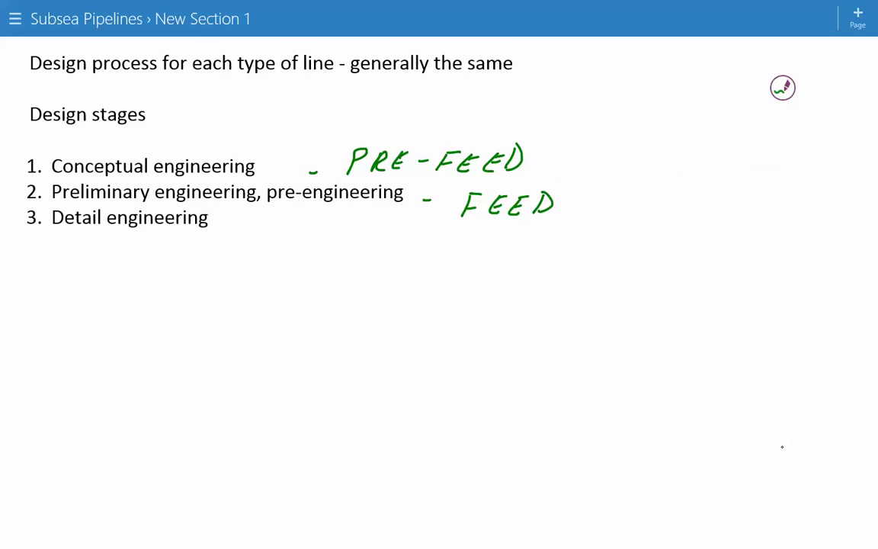
- Scroll down to the Conceptual Engineering list of five aims, from technical feasibility to interfaces
scroll(492, 545, down, 1)
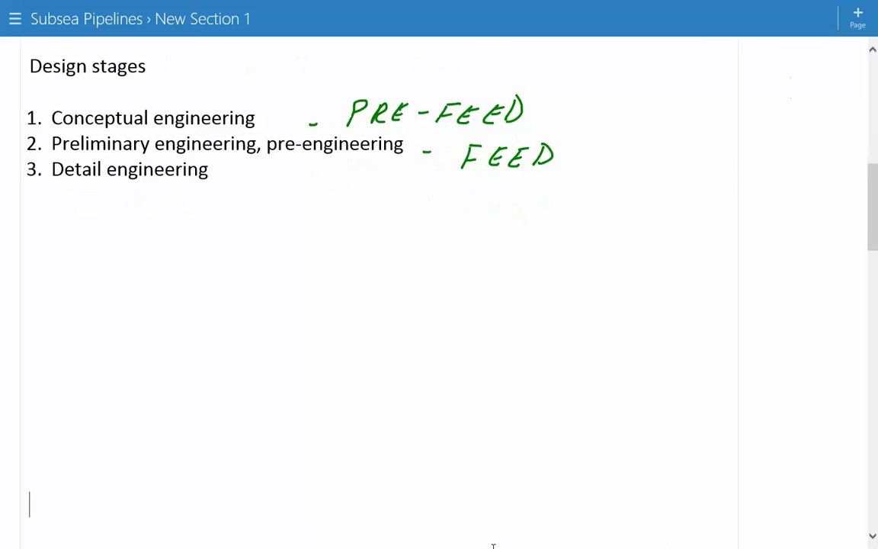
scroll(493, 545, down, 10)
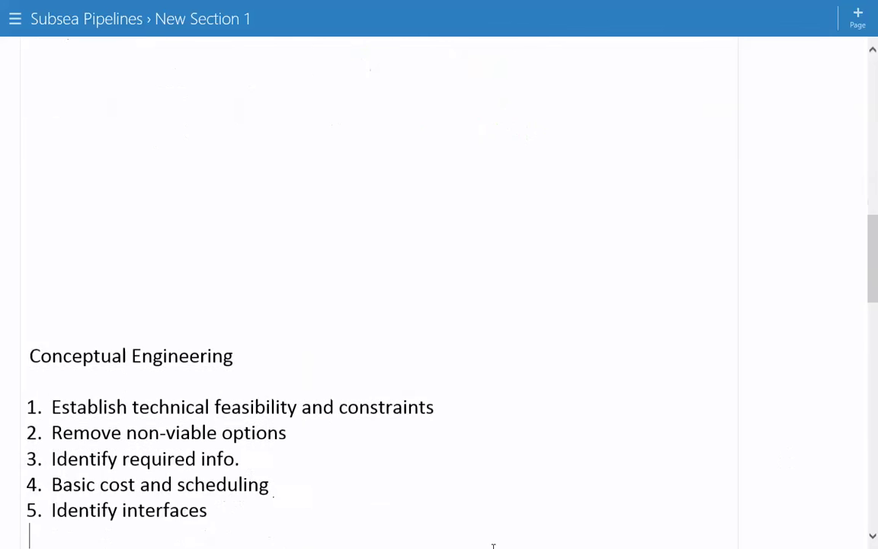
click(823, 330)
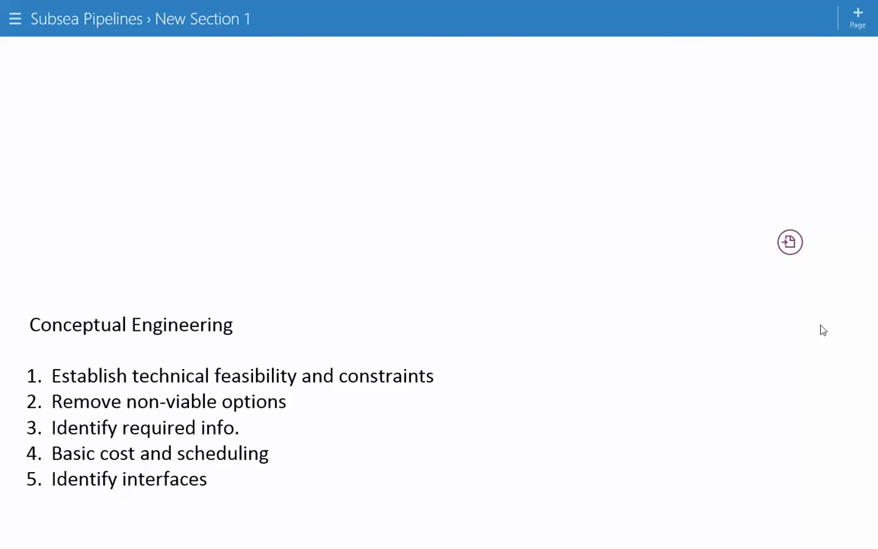
scroll(823, 329, down, 2)
scroll(823, 330, down, 3)
scroll(823, 329, down, 4)
scroll(823, 329, down, 1)
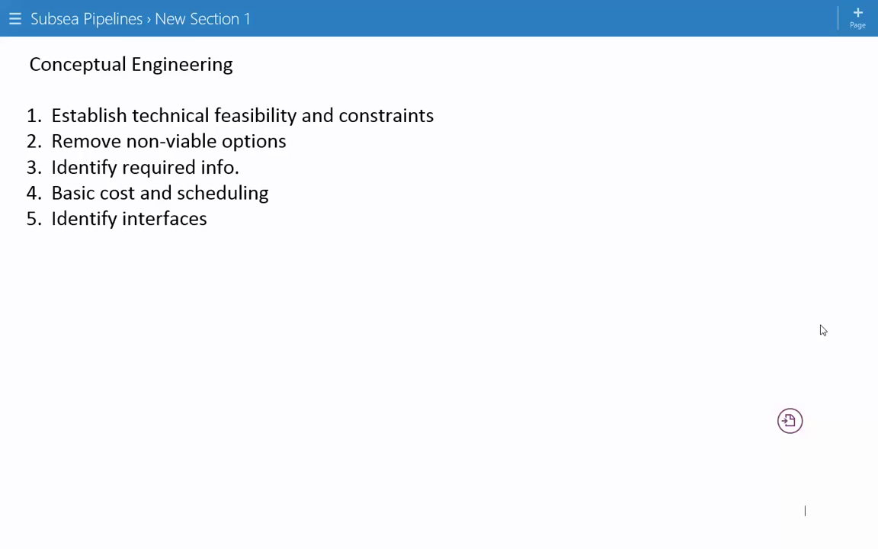
- Scroll to the Preliminary Engineering list of five tasks, from pipeline sizing to material take off
scroll(823, 330, down, 2)
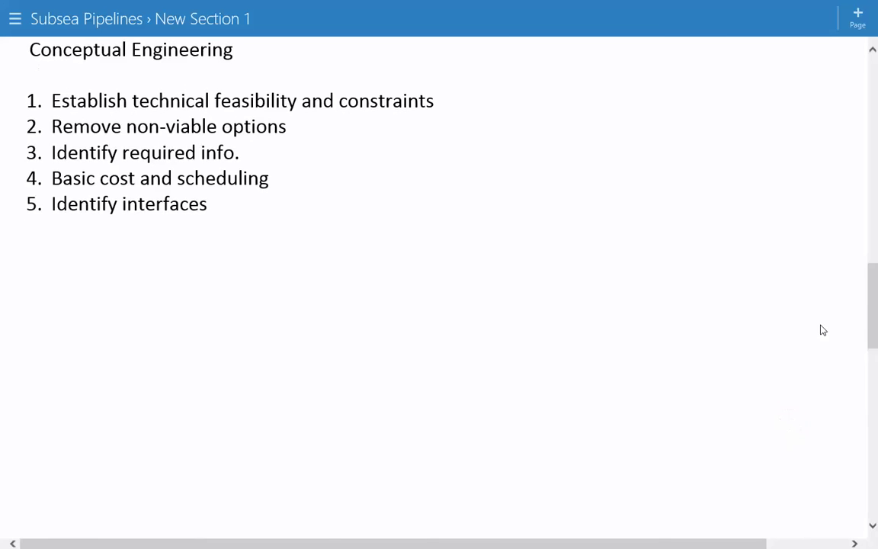
scroll(823, 330, down, 2)
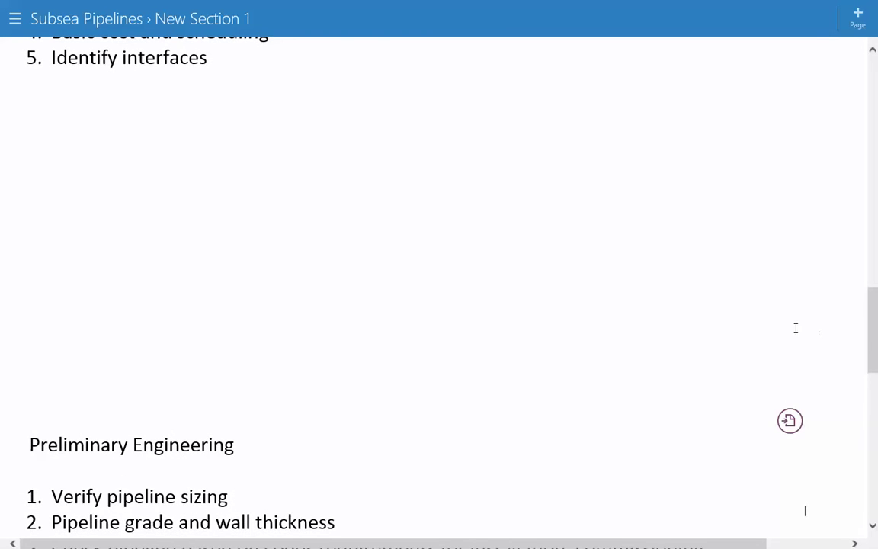
click(144, 459)
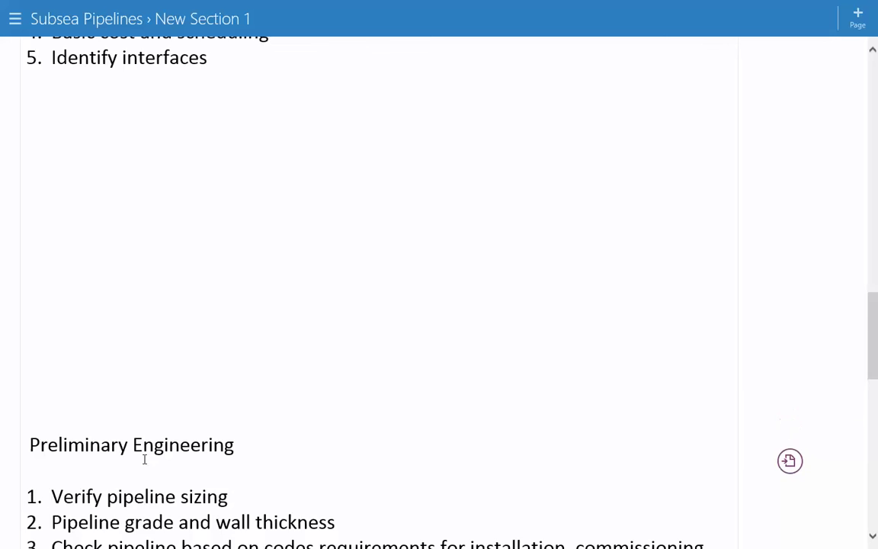
scroll(144, 459, down, 5)
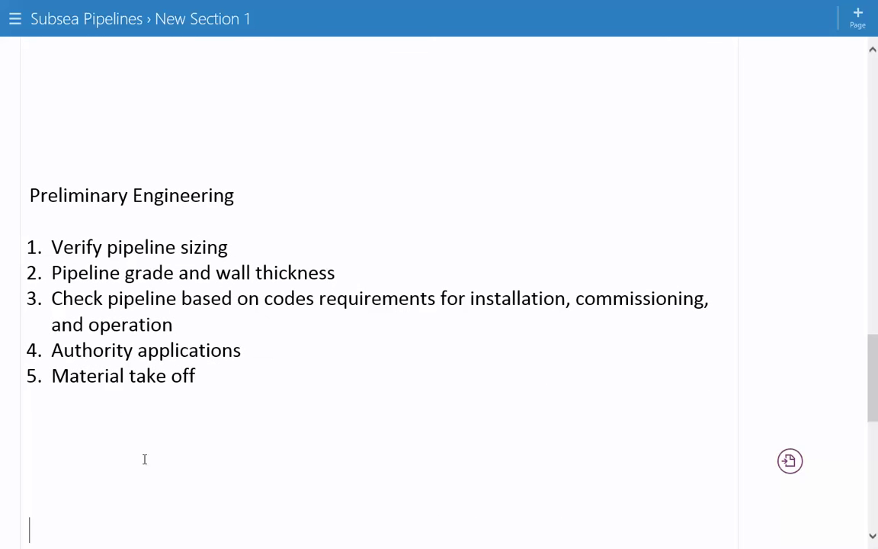
scroll(144, 458, down, 1)
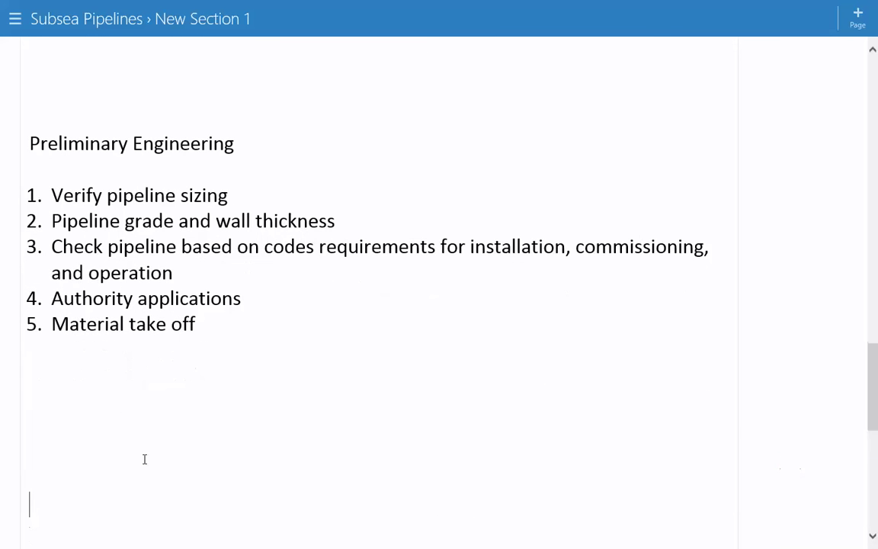
key(Return)
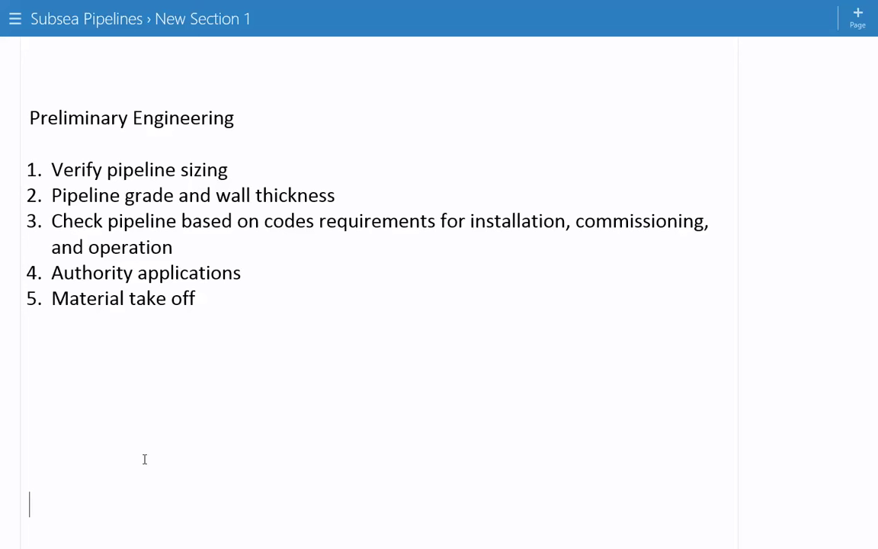
- Move through the nine-item Detail Engineering list, from route optimization to certification authorities
scroll(144, 459, down, 5)
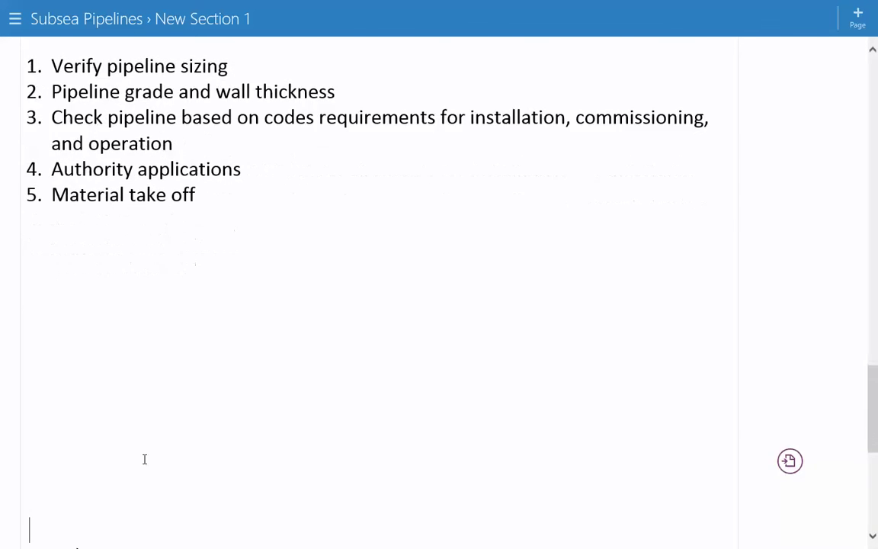
key(Down)
key(Down)
key(Down)
key(Down)
key(Down)
key(Down)
key(Down)
key(Down)
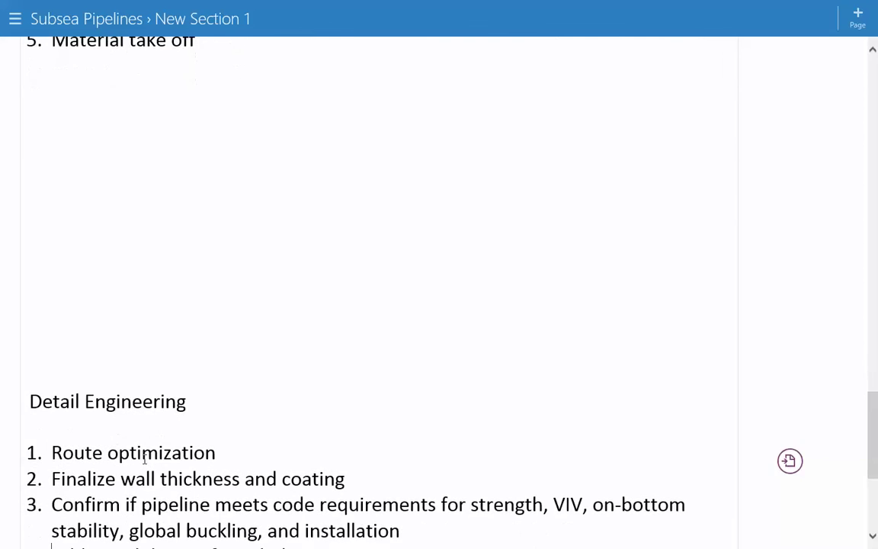
key(Down)
key(Down)
key(Down)
key(Down)
key(Down)
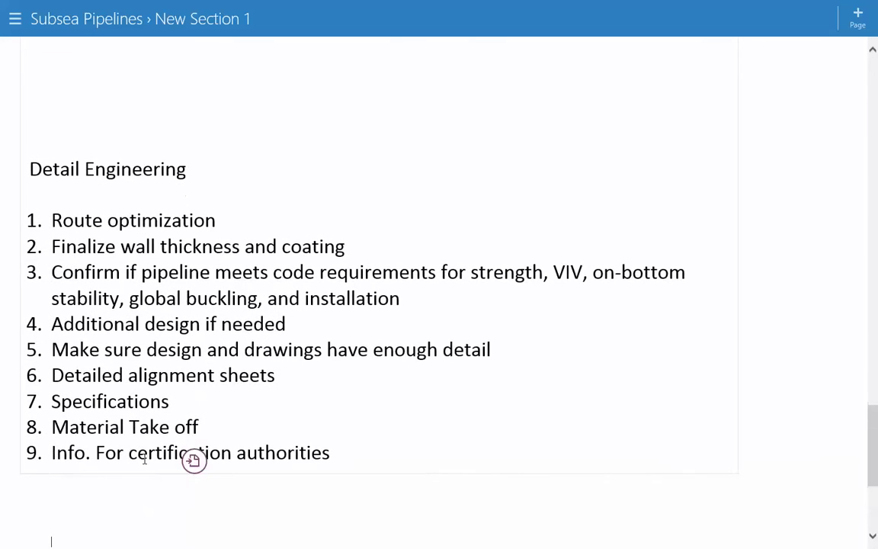